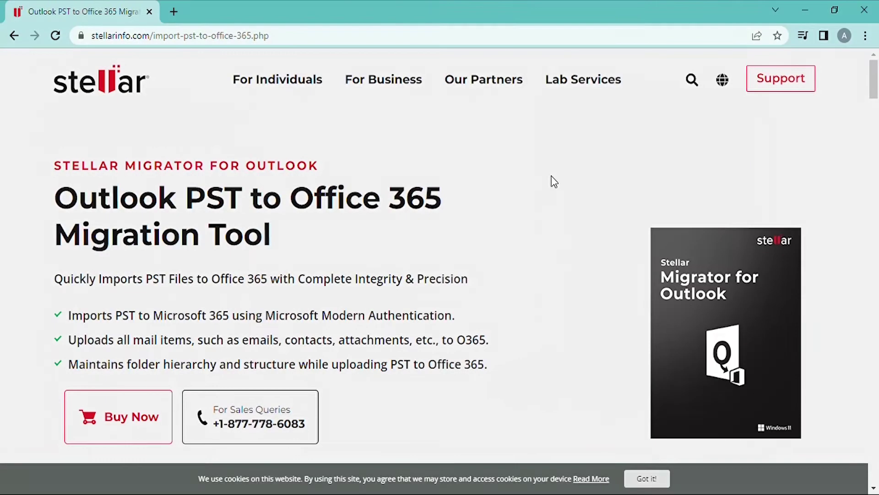
{"action": "scroll", "coordinate": [554, 182], "scroll_direction": "down", "scroll_amount": 9}
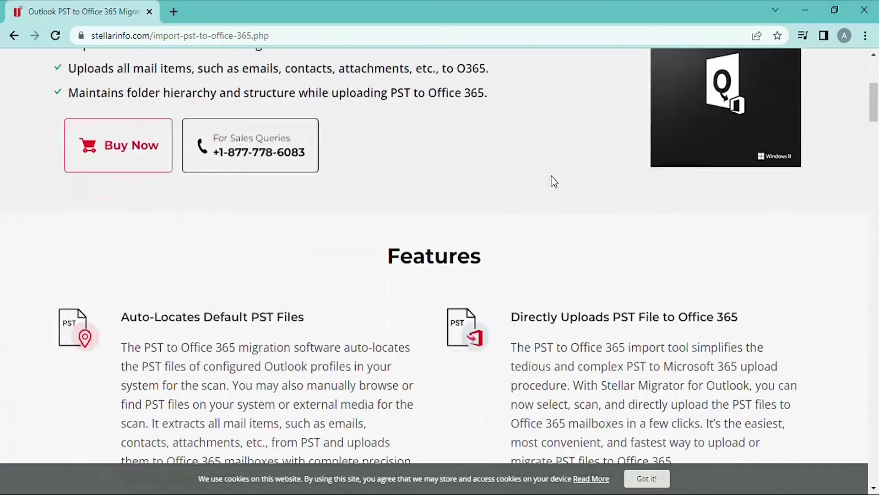
{"action": "scroll", "coordinate": [555, 181], "scroll_direction": "down", "scroll_amount": 15}
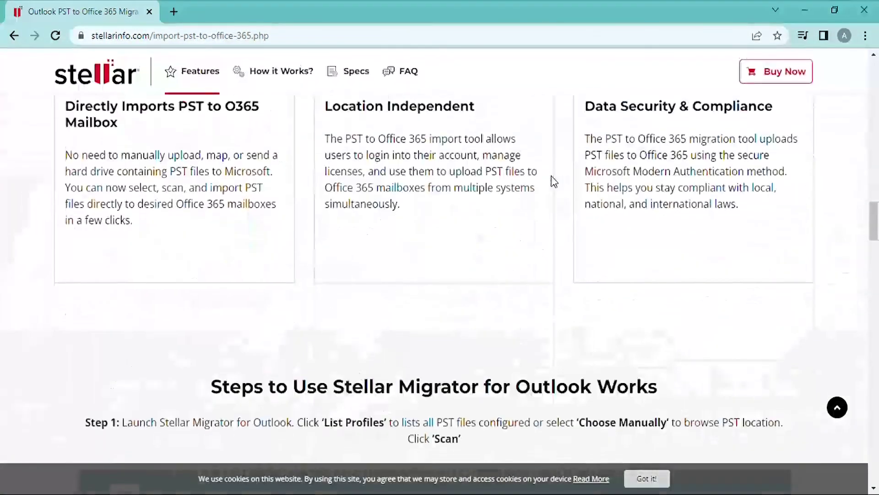
{"action": "scroll", "coordinate": [554, 182], "scroll_direction": "down", "scroll_amount": 20}
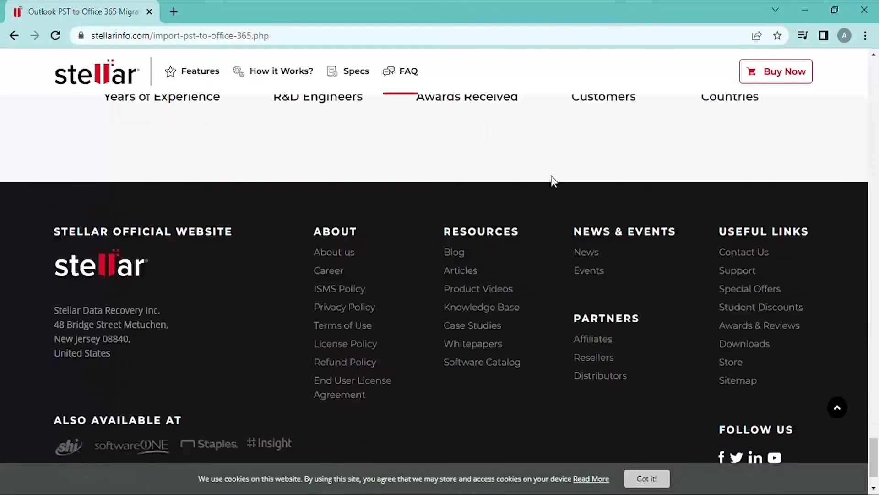
{"action": "scroll", "coordinate": [550, 174], "scroll_direction": "up", "scroll_amount": 20}
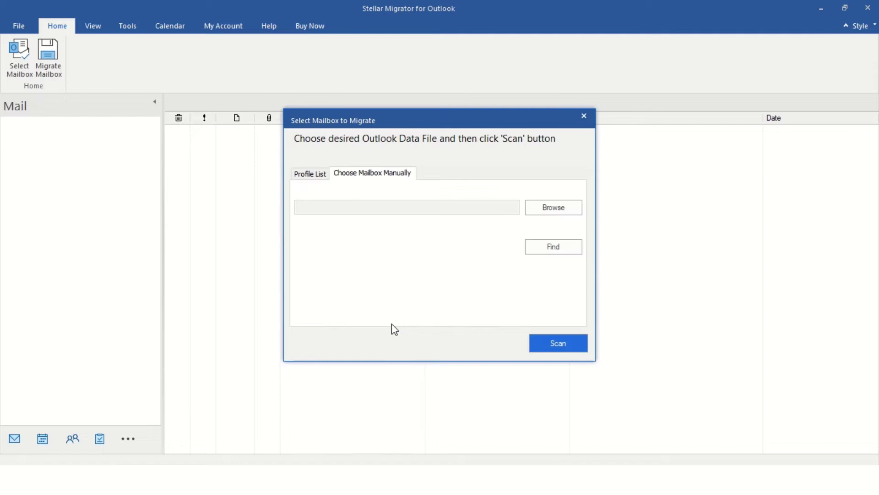
- Skip the listed profiles, manually pick Administrator.pst from Downloads, and scan it
{"action": "left_click", "coordinate": [309, 175]}
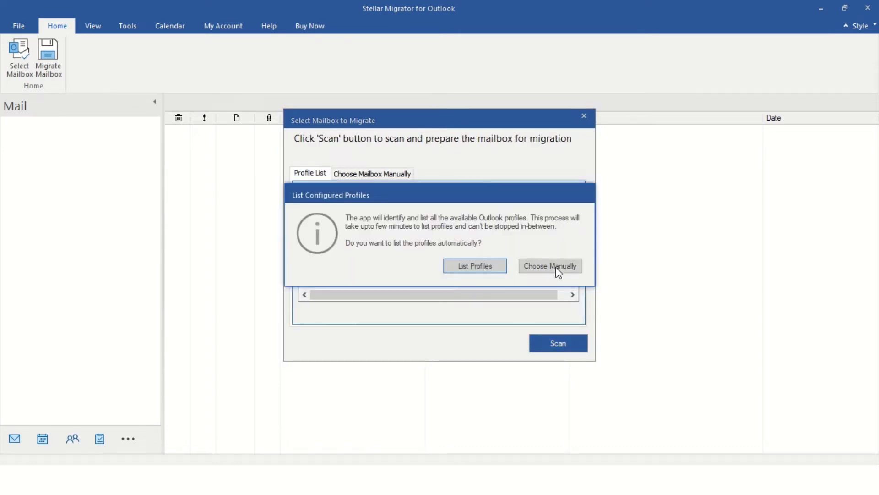
{"action": "left_click", "coordinate": [503, 269]}
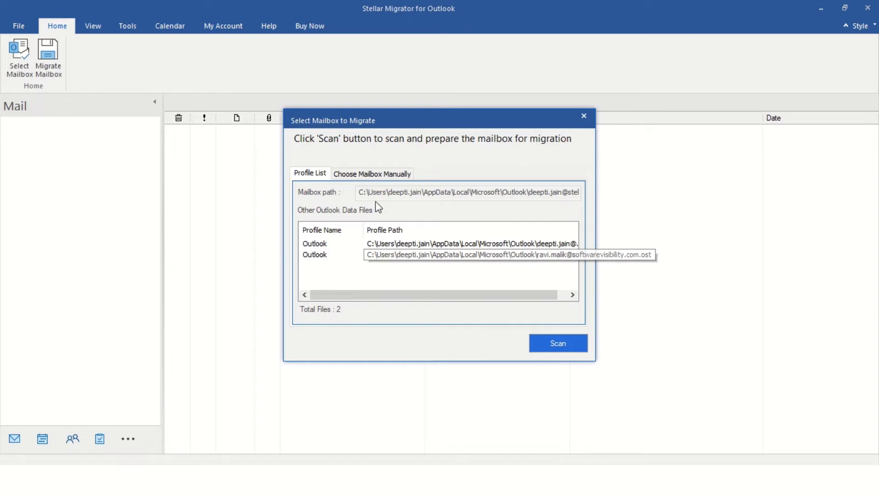
{"action": "left_click", "coordinate": [394, 175]}
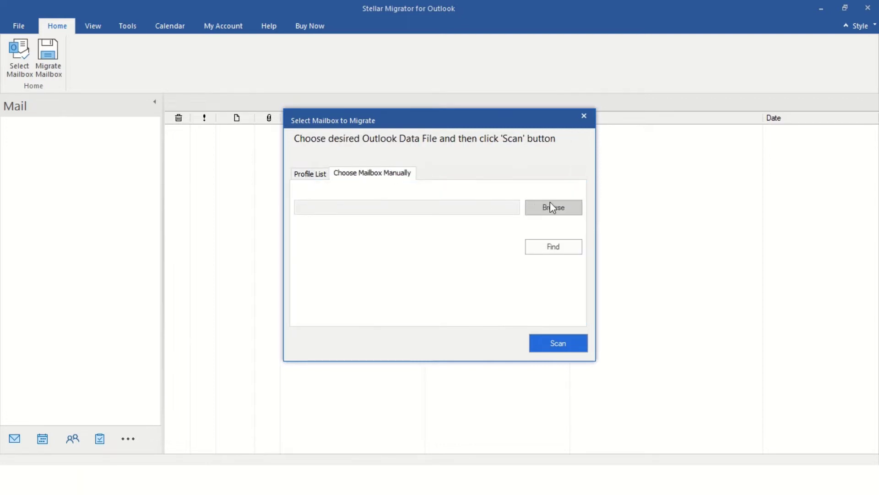
{"action": "left_click", "coordinate": [551, 207]}
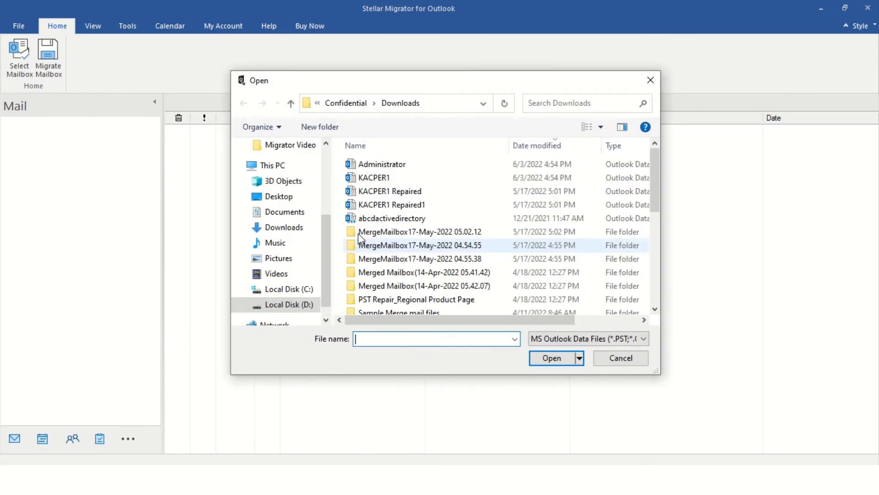
{"action": "left_click", "coordinate": [414, 171]}
{"action": "left_click", "coordinate": [550, 358]}
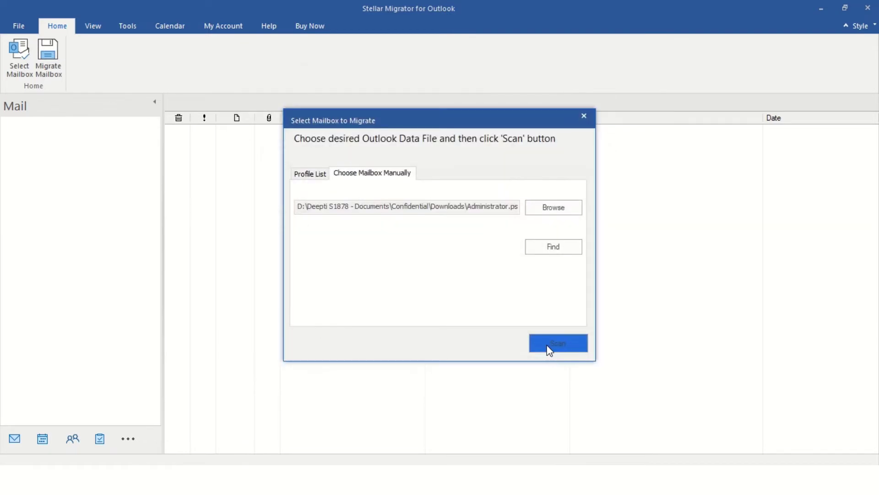
{"action": "left_click", "coordinate": [556, 345]}
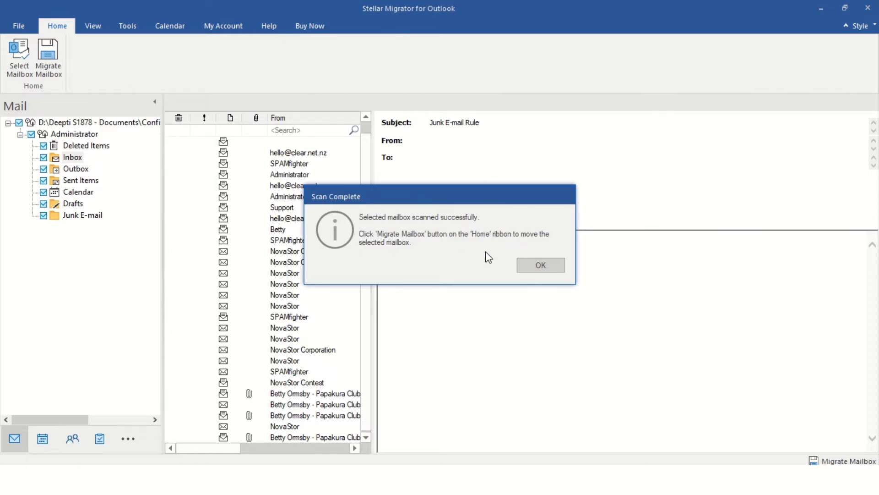
- After checking the Inbox and Outbox, tick the root Administrator mailbox and launch Migrate Mailbox
{"action": "left_click", "coordinate": [541, 265]}
{"action": "left_click", "coordinate": [31, 134]}
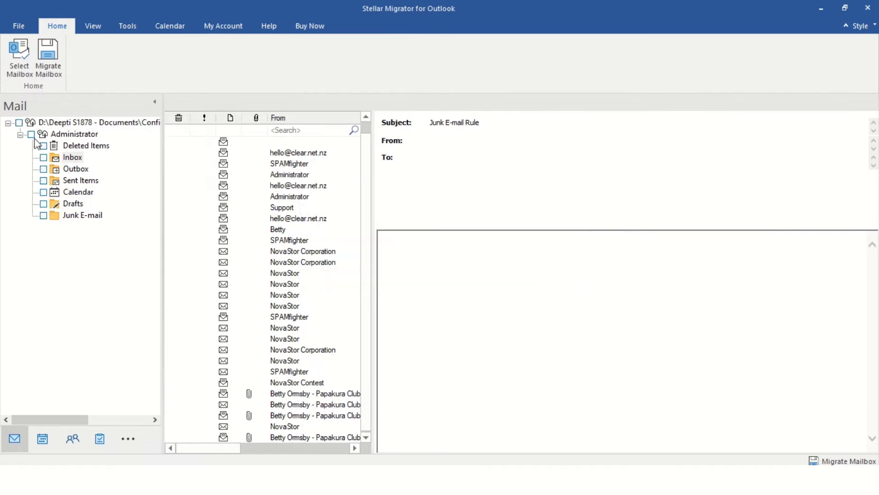
{"action": "left_click", "coordinate": [81, 168]}
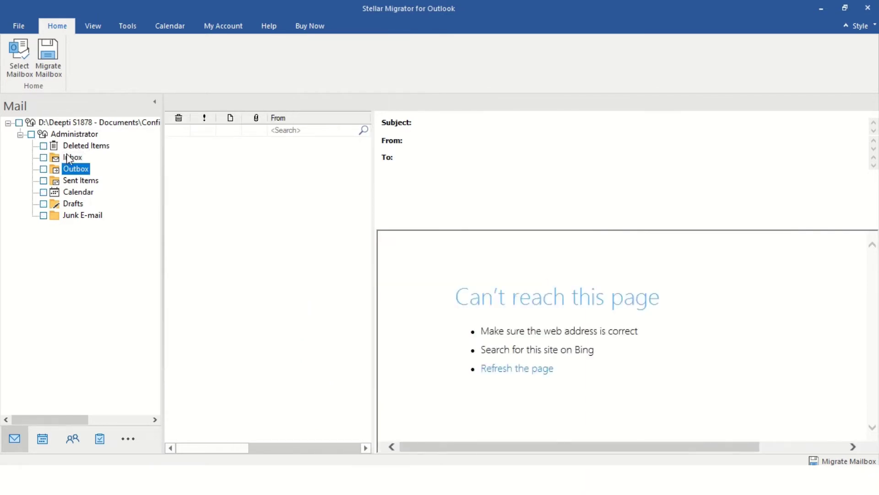
{"action": "left_click", "coordinate": [62, 158]}
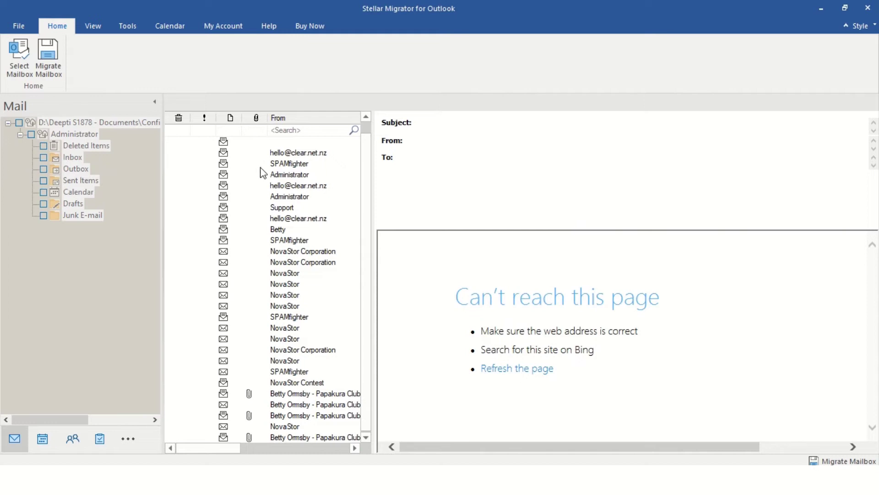
{"action": "left_click", "coordinate": [86, 170]}
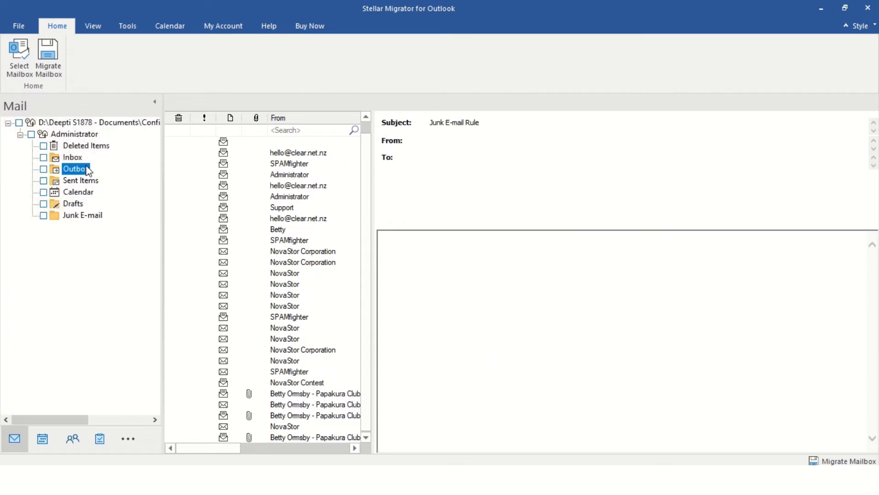
{"action": "left_click", "coordinate": [21, 123]}
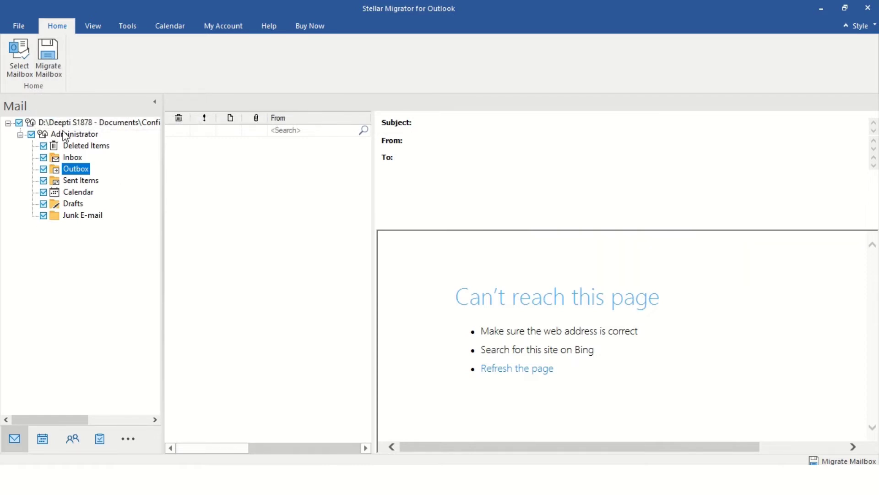
{"action": "left_click", "coordinate": [51, 52]}
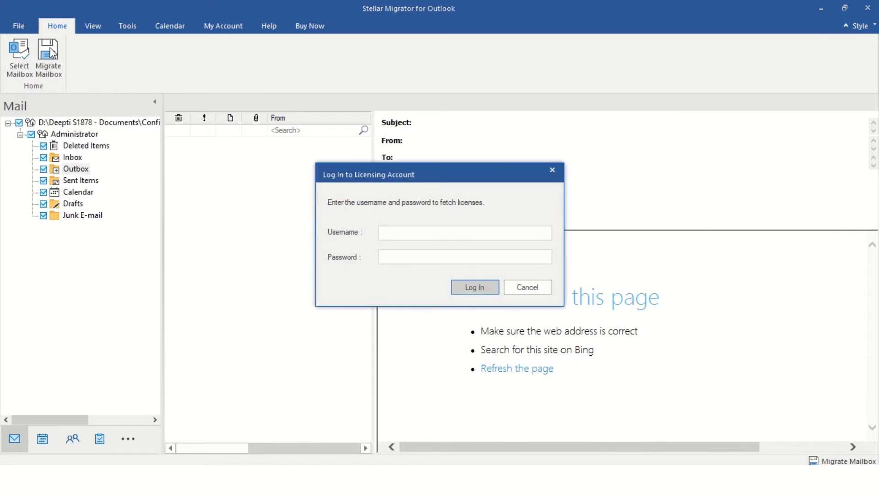
- Log in to the licensing account with its username and password, and acknowledge the success message
{"action": "left_click", "coordinate": [398, 236]}
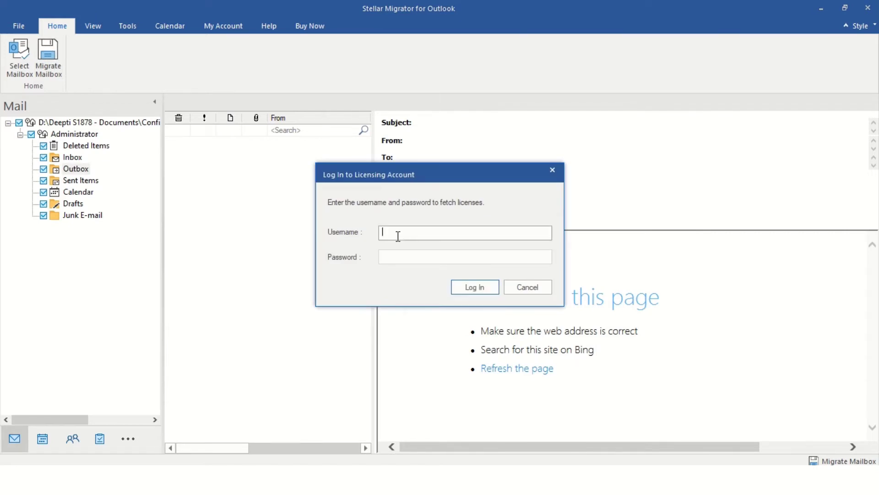
{"action": "type", "text": "XXXXX.XXXXX@stellarinfo.com"}
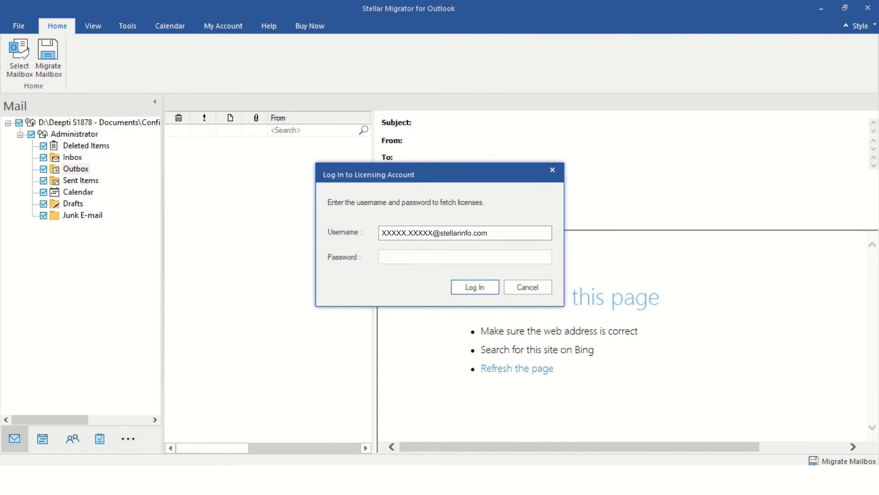
{"action": "key", "text": "Tab"}
{"action": "type", "text": "***"}
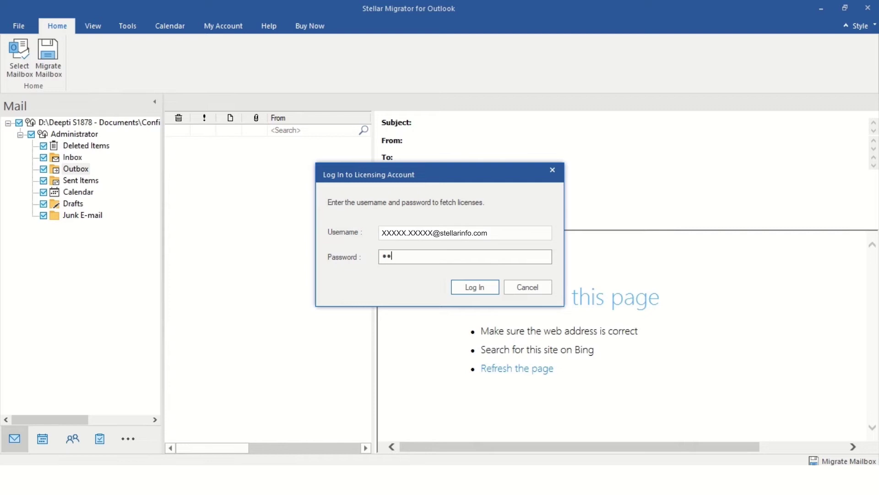
{"action": "type", "text": "*******"}
{"action": "key", "text": "Return"}
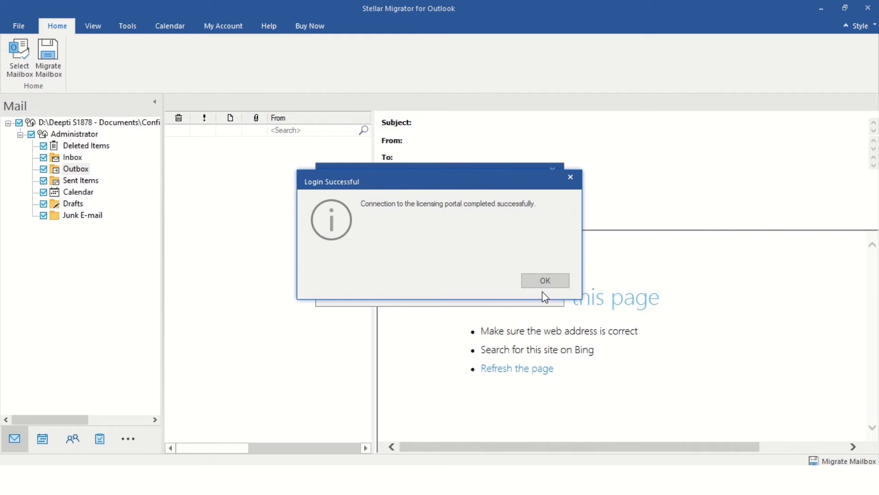
{"action": "left_click", "coordinate": [546, 281]}
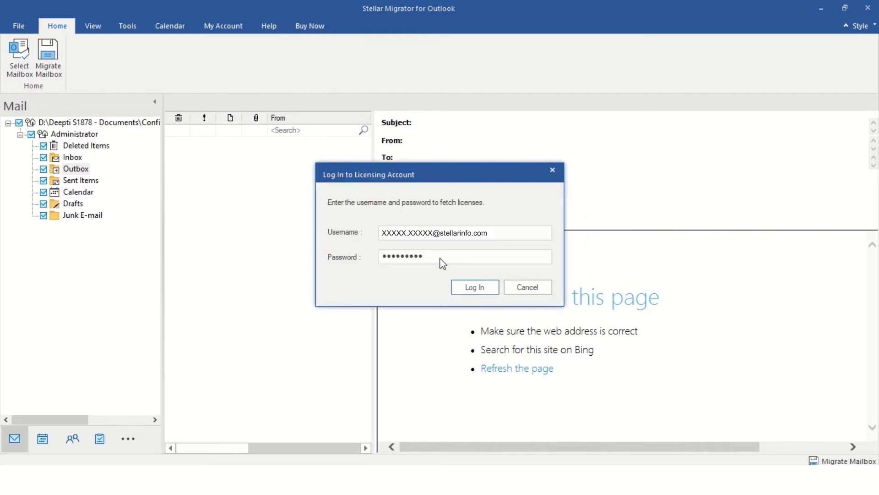
- Choose Office 365 as the migration destination
{"action": "left_click", "coordinate": [545, 280]}
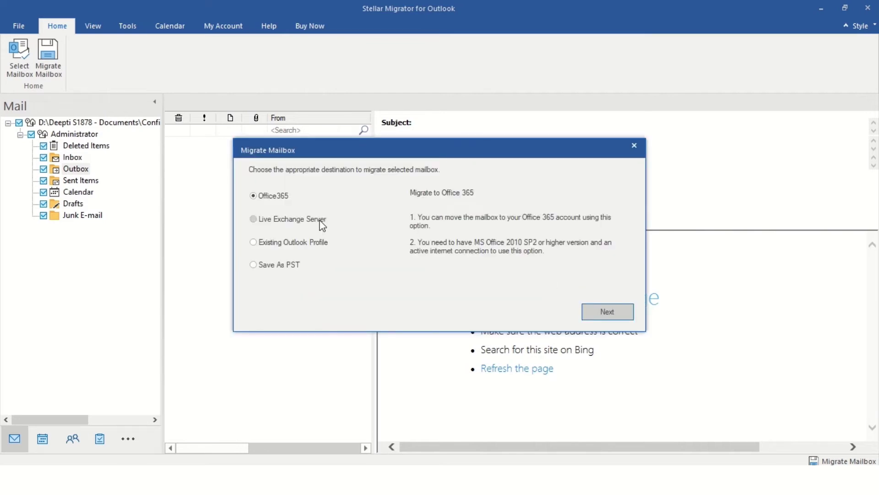
{"action": "left_click", "coordinate": [279, 219]}
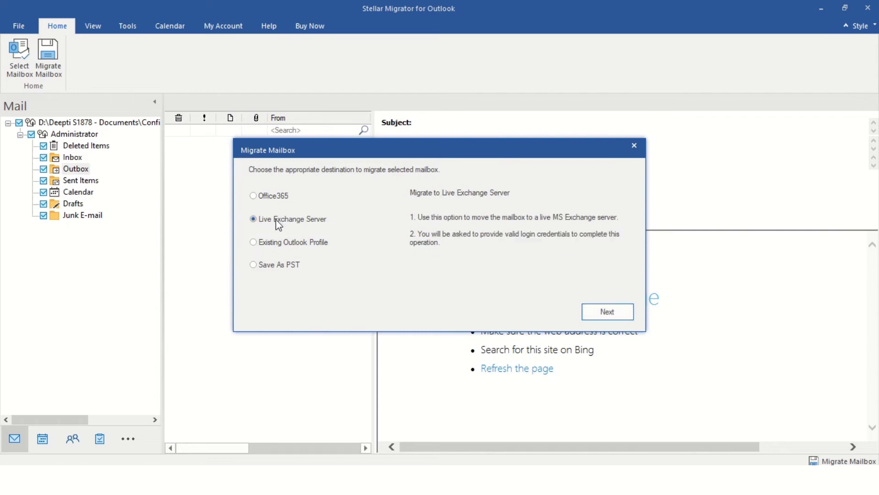
{"action": "left_click", "coordinate": [274, 197]}
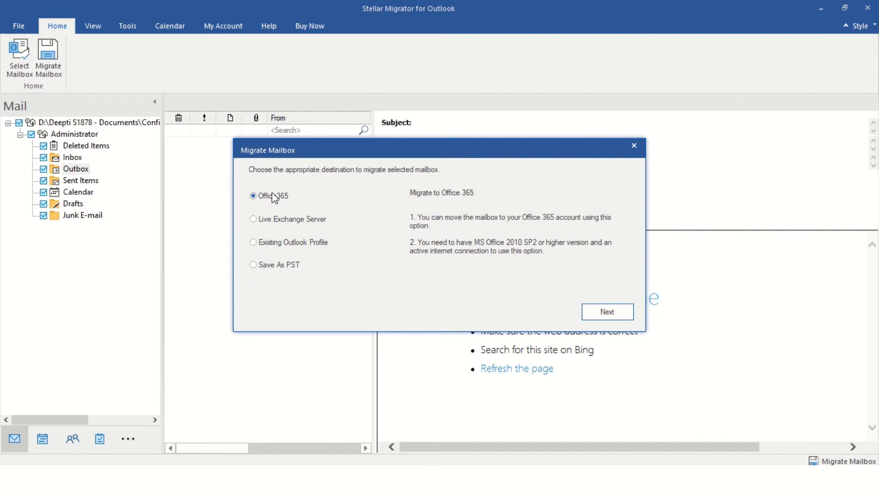
{"action": "left_click", "coordinate": [630, 314]}
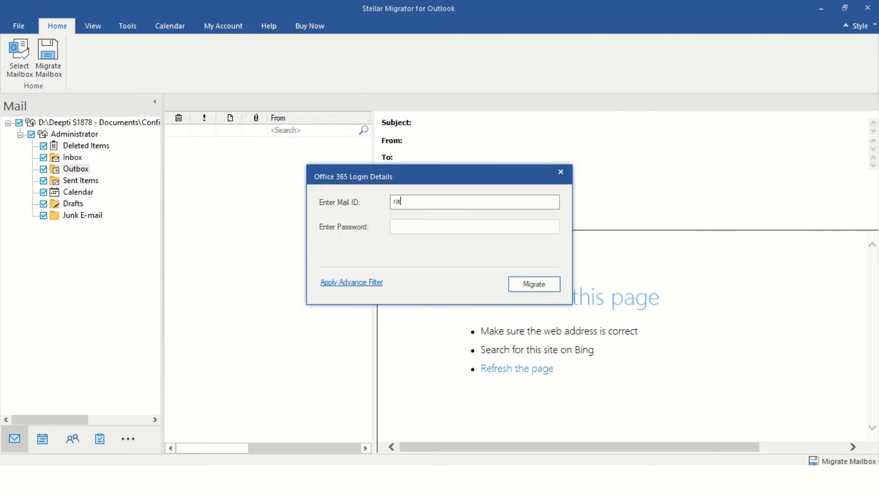
- Enter the Office 365 account's mail ID and password
{"action": "key", "text": "Tab"}
{"action": "type", "text": "*********"}
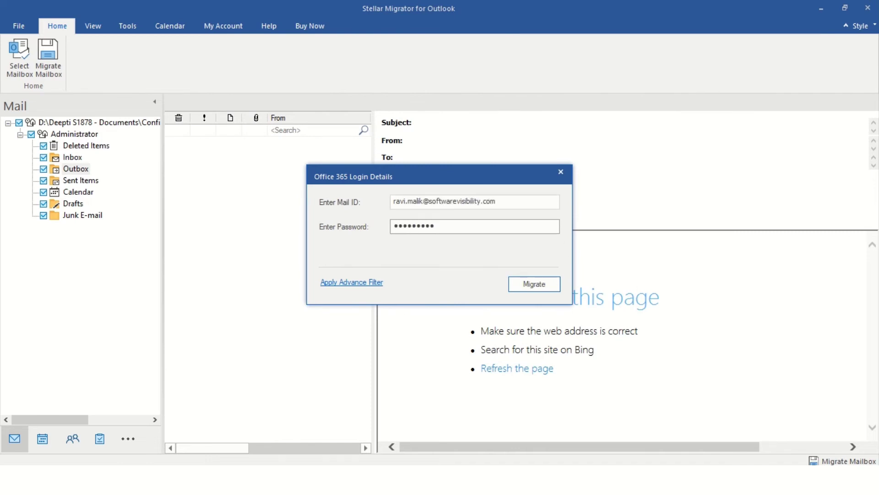
{"action": "type", "text": "**"}
{"action": "left_click", "coordinate": [552, 284]}
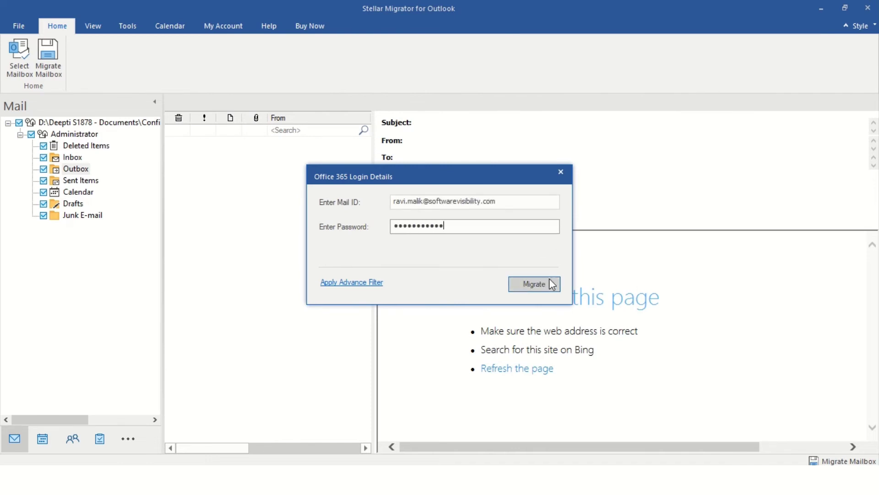
- Apply the advanced folder and date filter and start migrating to Office 365
{"action": "left_click", "coordinate": [363, 284]}
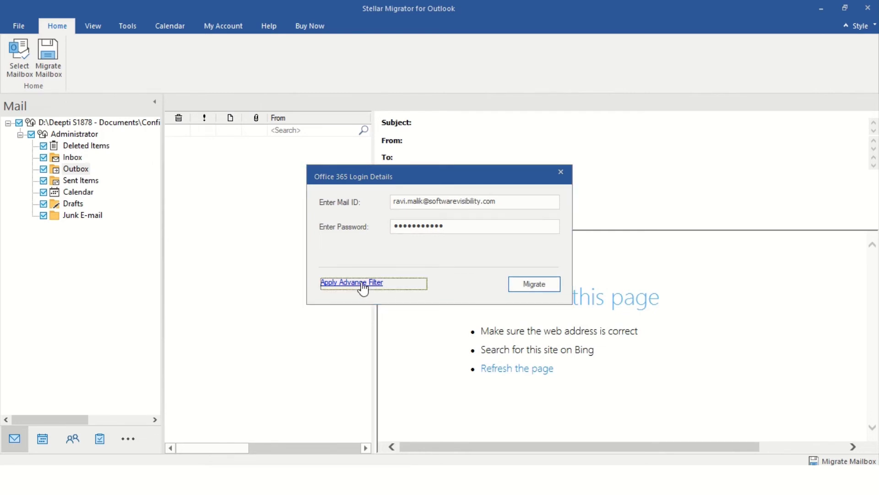
{"action": "left_click", "coordinate": [362, 284]}
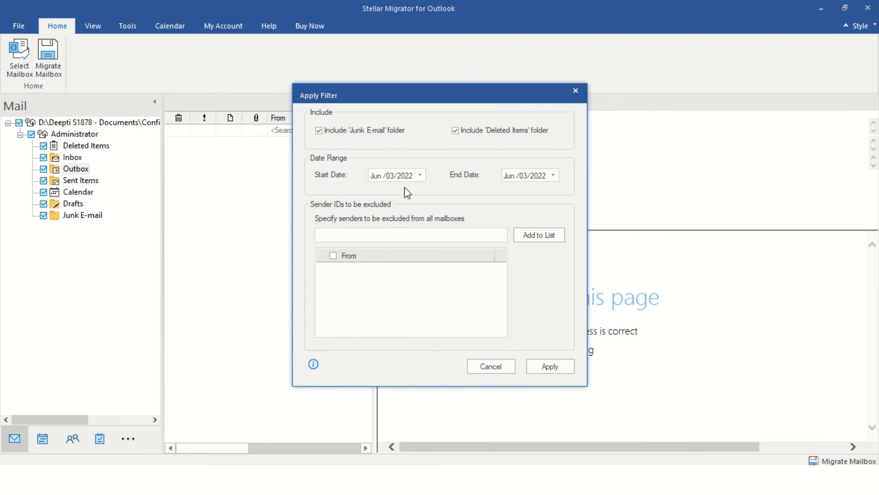
{"action": "left_click", "coordinate": [550, 369]}
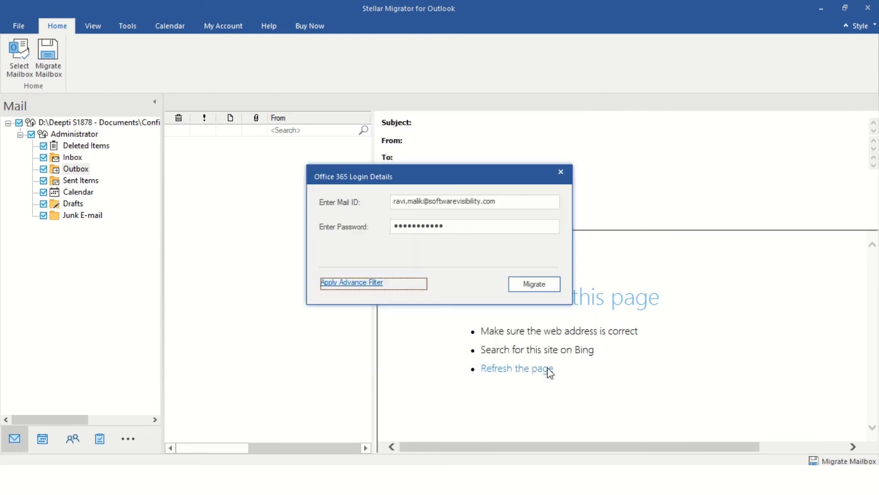
{"action": "left_click", "coordinate": [542, 288]}
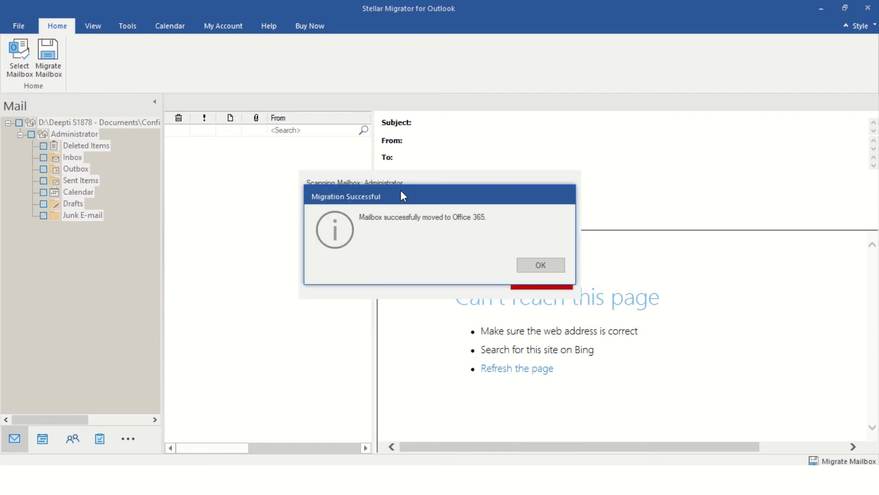
- Read through the migration log report, close it, then go to buy more licence credits
{"action": "left_click", "coordinate": [534, 264]}
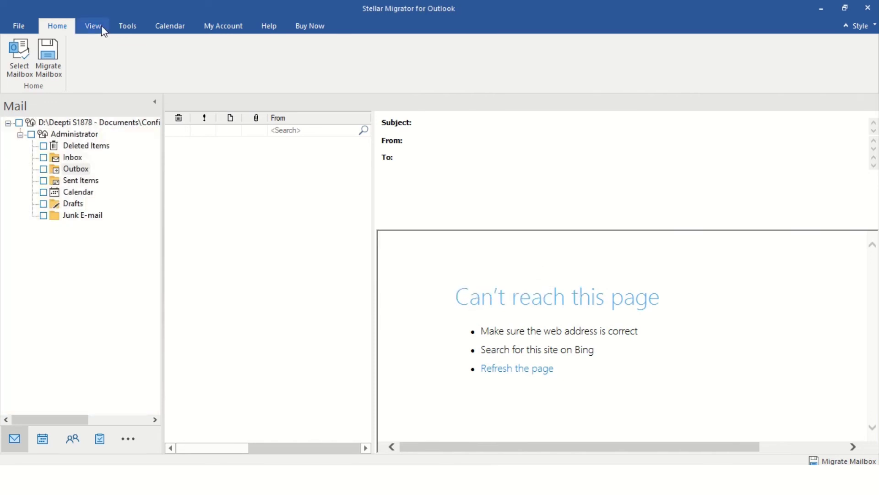
{"action": "left_click", "coordinate": [93, 26]}
{"action": "left_click", "coordinate": [69, 56]}
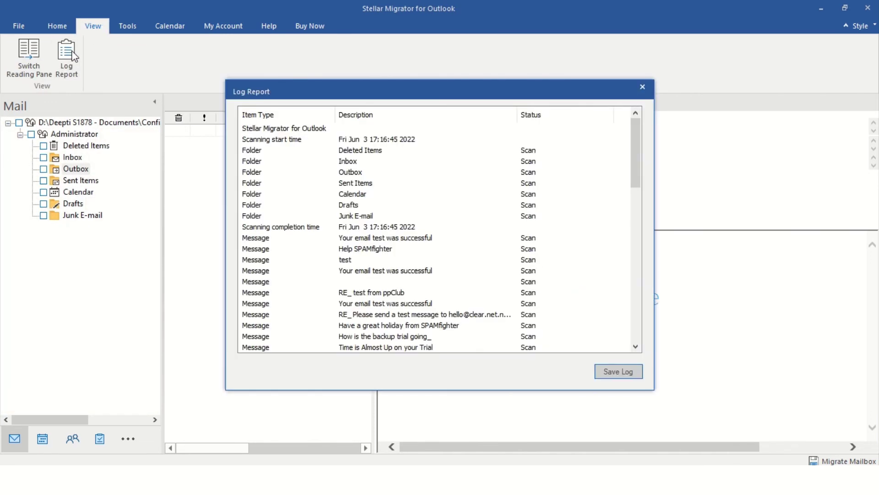
{"action": "scroll", "coordinate": [489, 309], "scroll_direction": "down", "scroll_amount": 6}
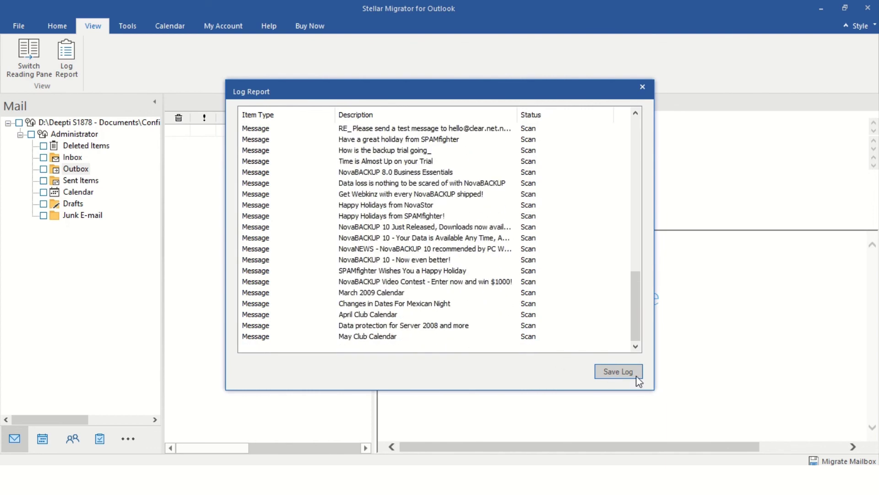
{"action": "left_click", "coordinate": [641, 86]}
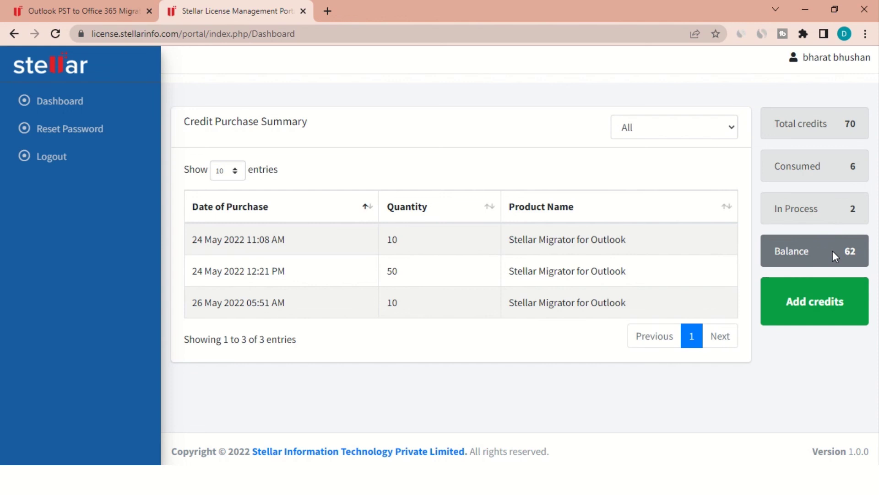
{"action": "left_click", "coordinate": [812, 316]}
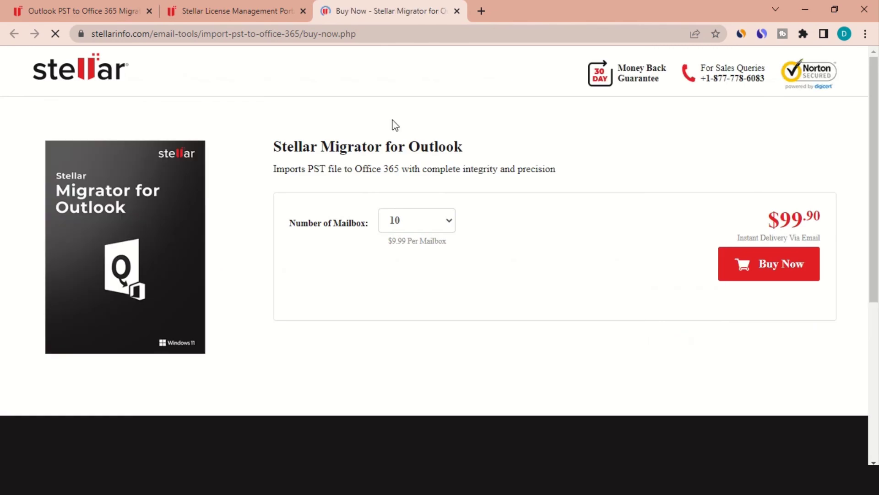
- Choose a 25-mailbox licence ($199.75 total) and proceed with Buy Now
{"action": "left_click", "coordinate": [467, 221]}
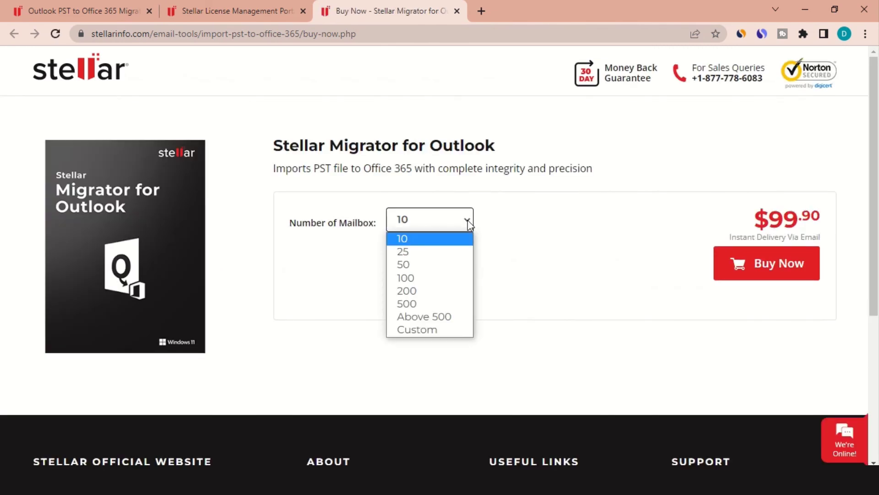
{"action": "left_click", "coordinate": [461, 252]}
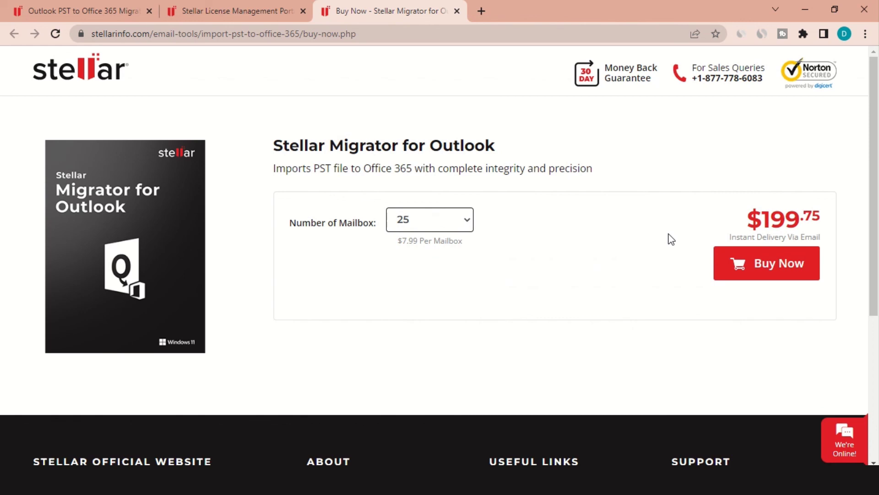
{"action": "left_click", "coordinate": [752, 258]}
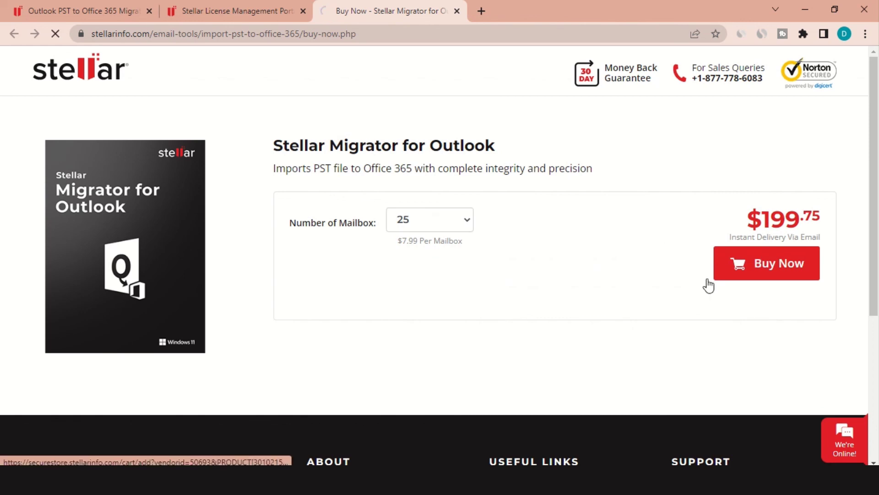